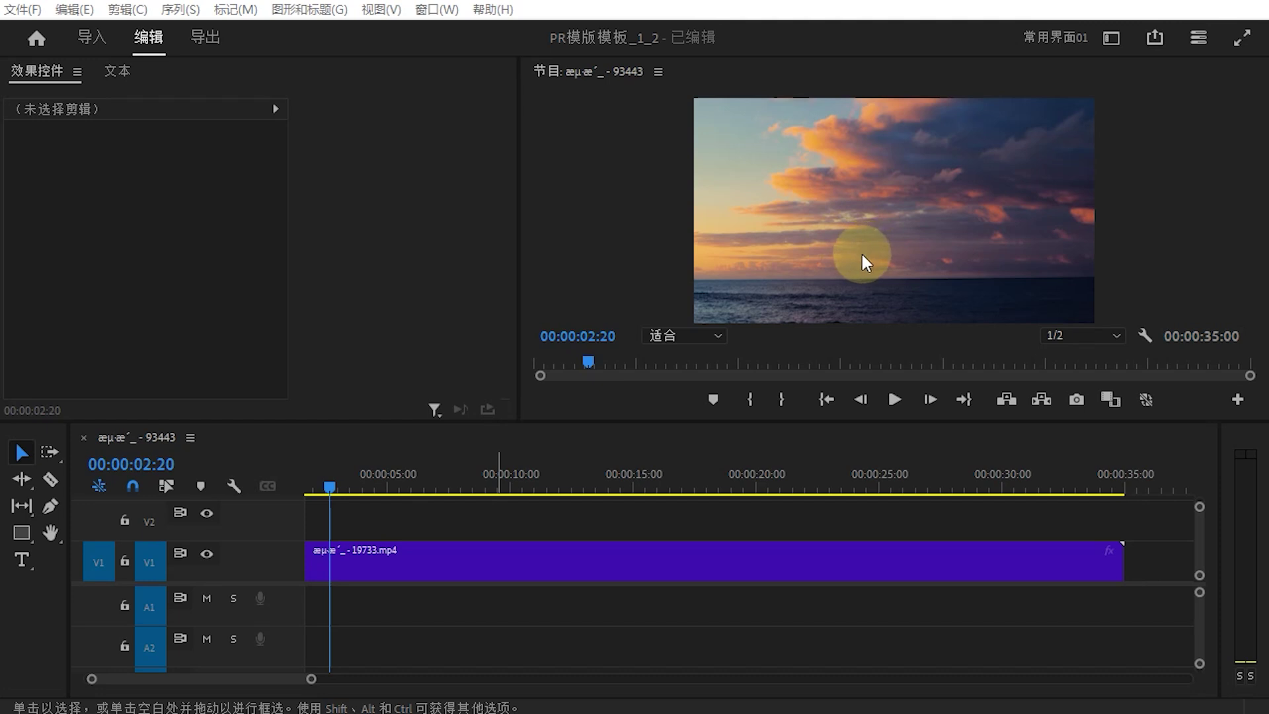
Select the Type tool and reveal its 文字工具 / 垂直文字工具 flyout
{"action": "left_click", "coordinate": [32, 594]}
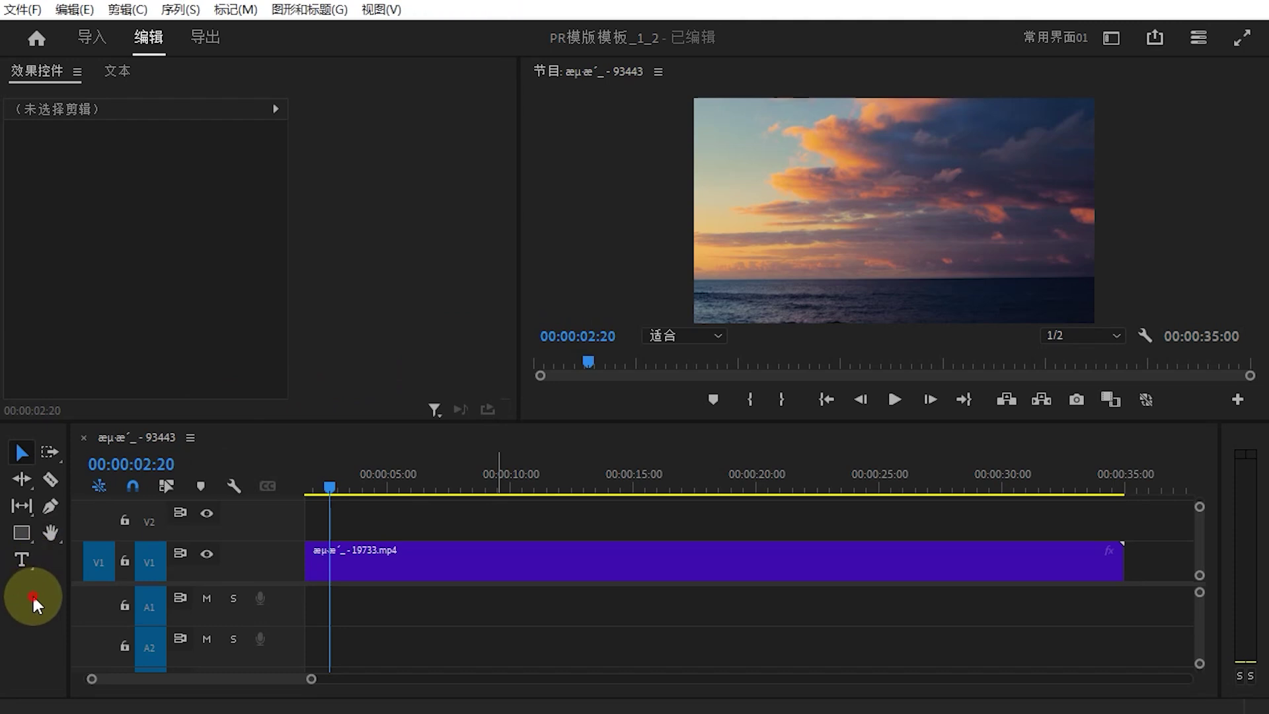
{"action": "left_click", "coordinate": [32, 570]}
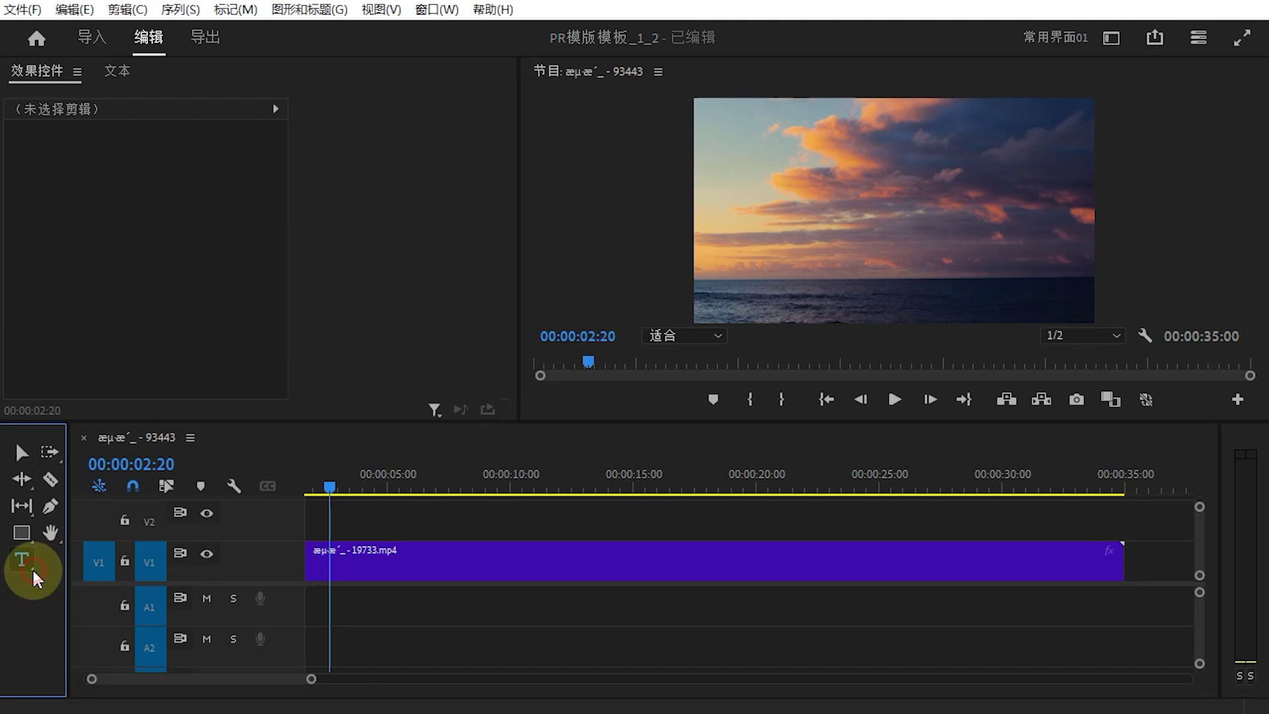
{"action": "left_click", "coordinate": [30, 569]}
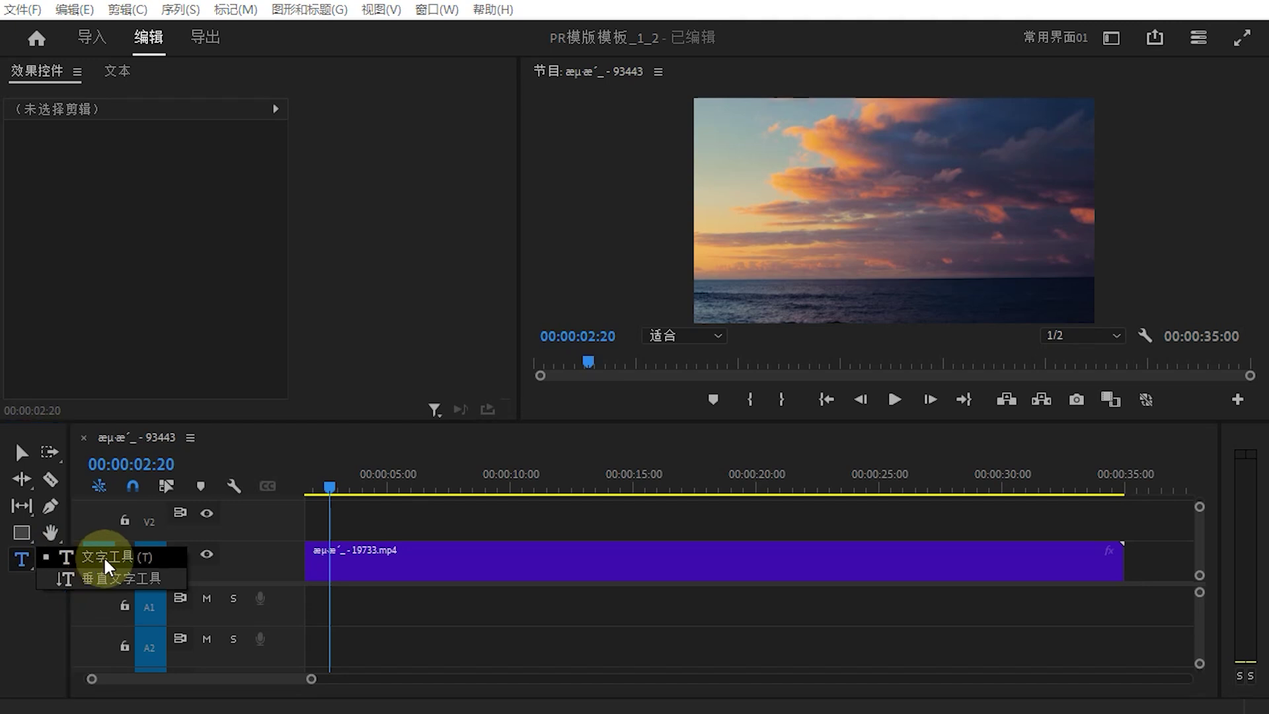
Add a horizontal text box, stretch its V2 clip across the 35-second sequence, and type 文字测试
{"action": "left_click", "coordinate": [103, 557]}
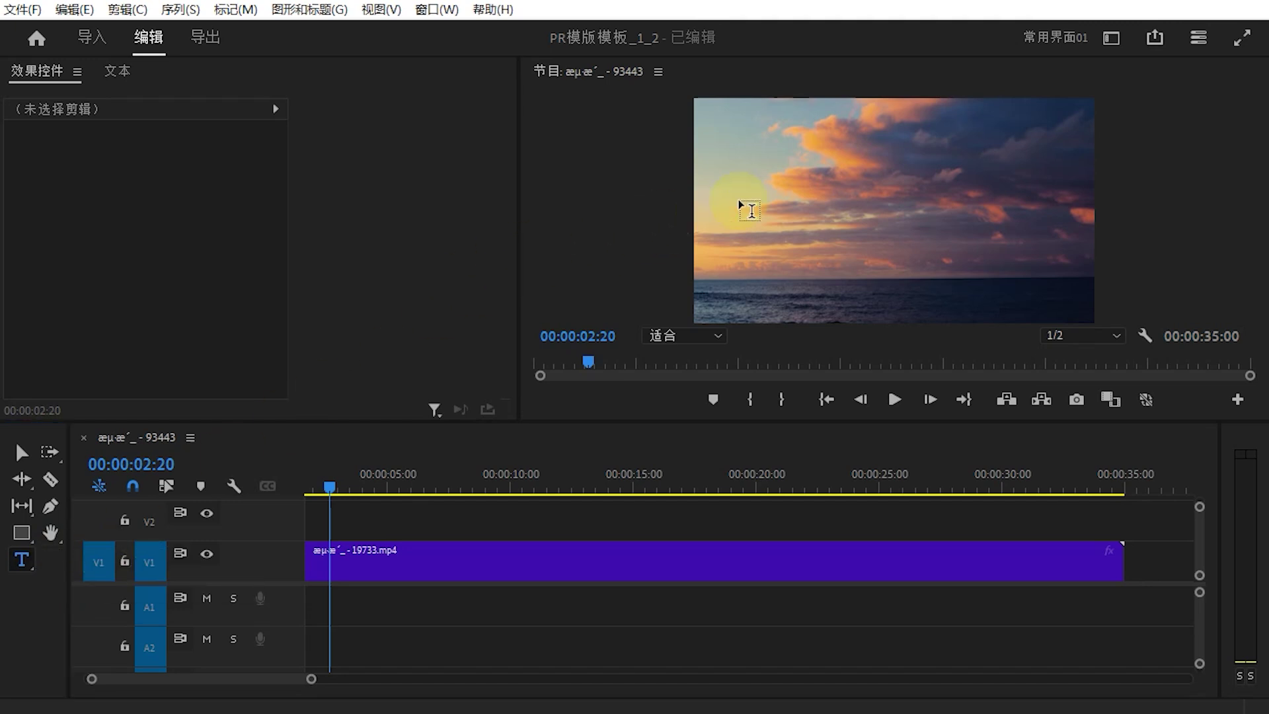
{"action": "left_click", "coordinate": [812, 199]}
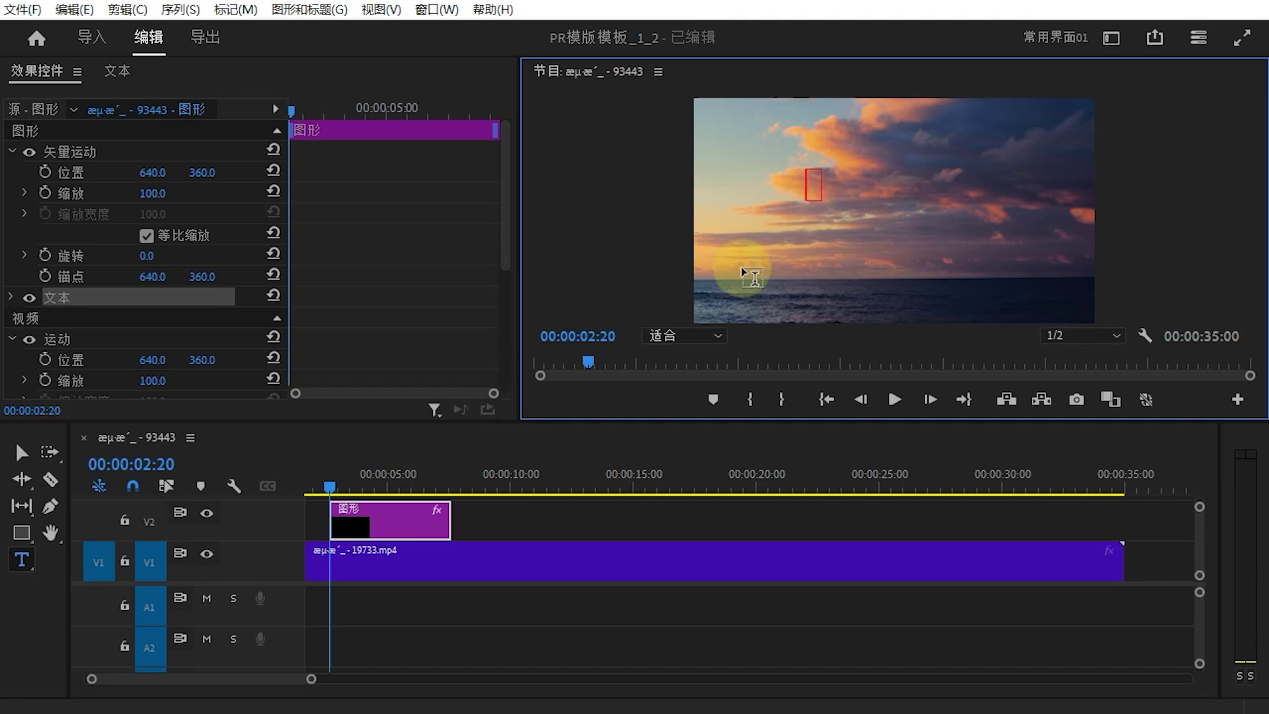
{"action": "left_click_drag", "start_coordinate": [404, 519], "coordinate": [1122, 532]}
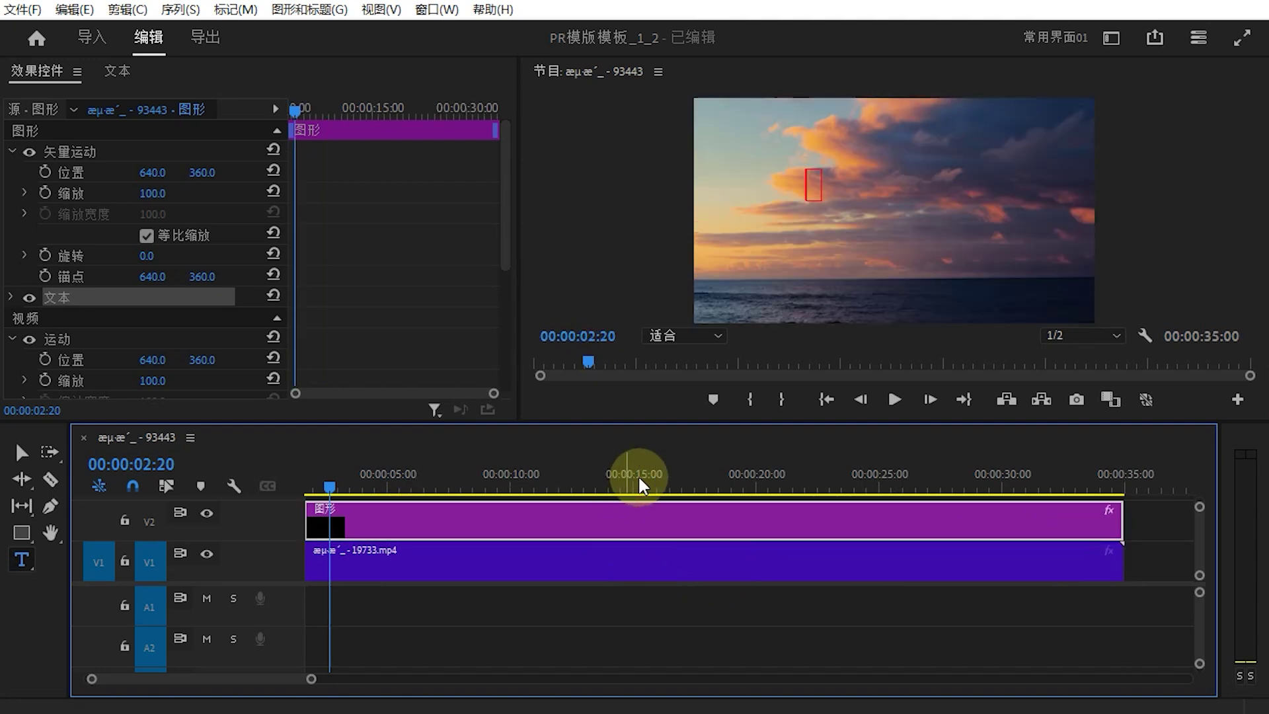
{"action": "left_click", "coordinate": [807, 186]}
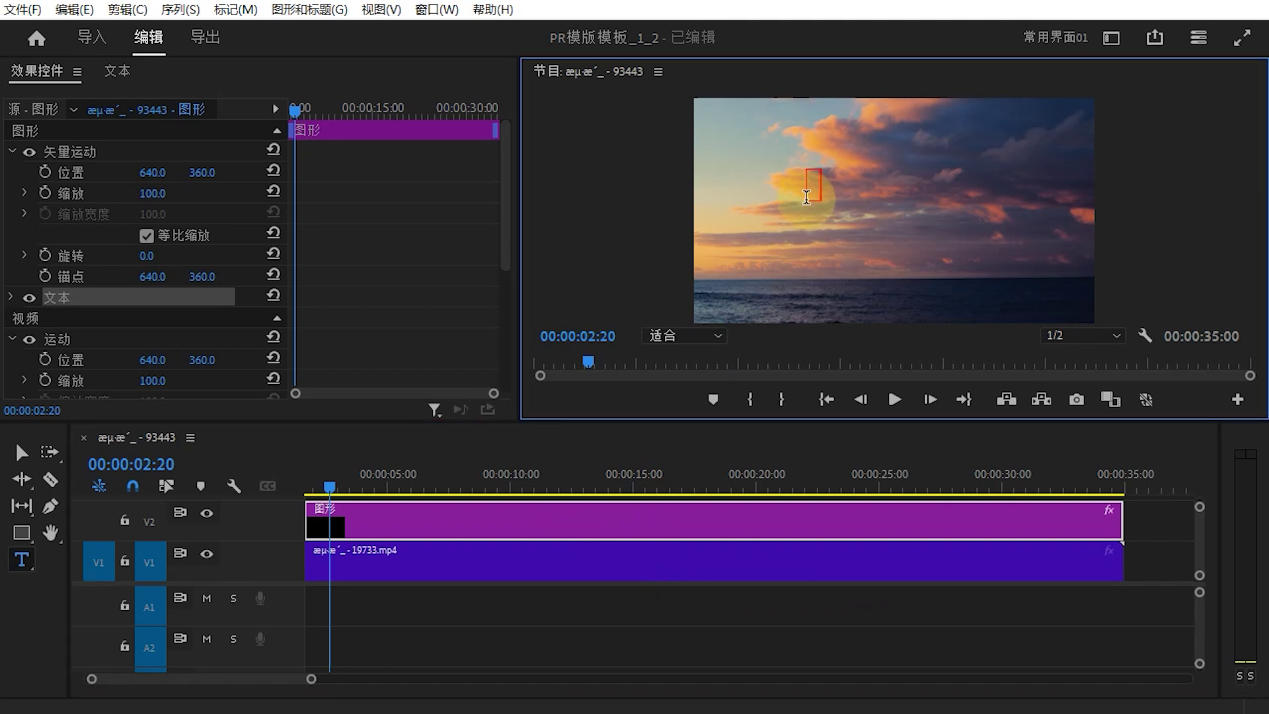
{"action": "type", "text": "文字"}
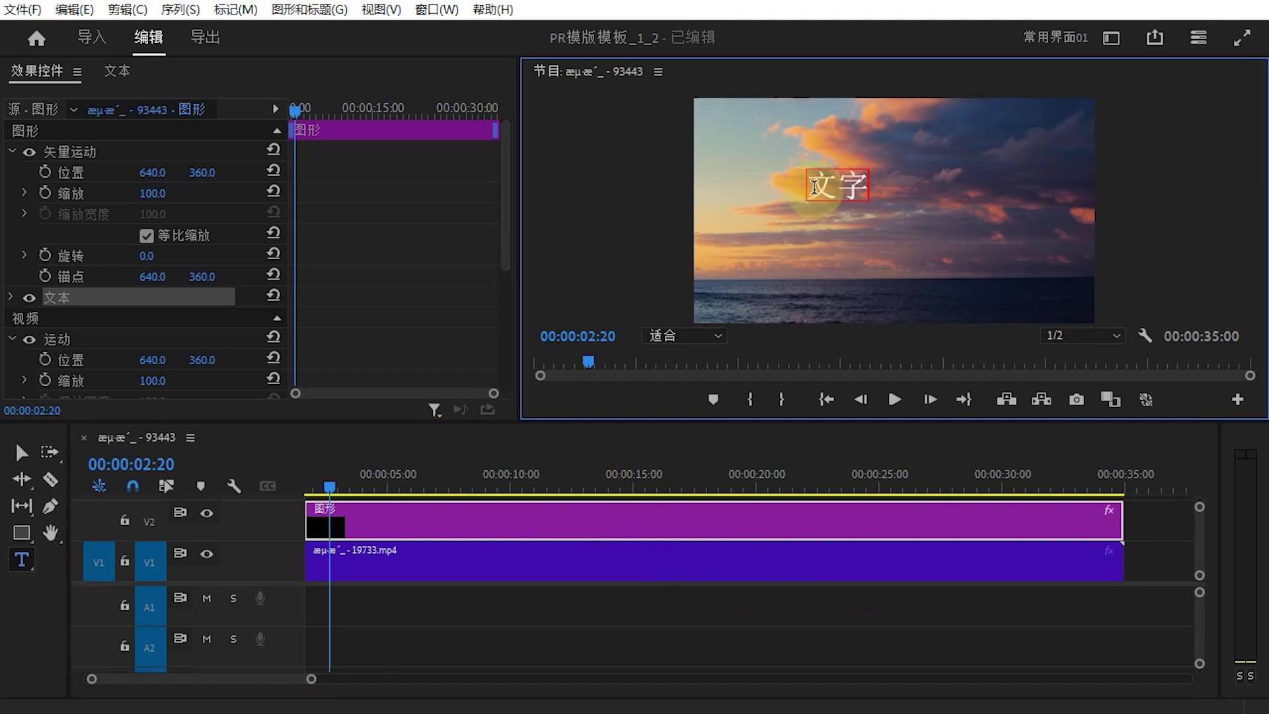
{"action": "type", "text": "测试"}
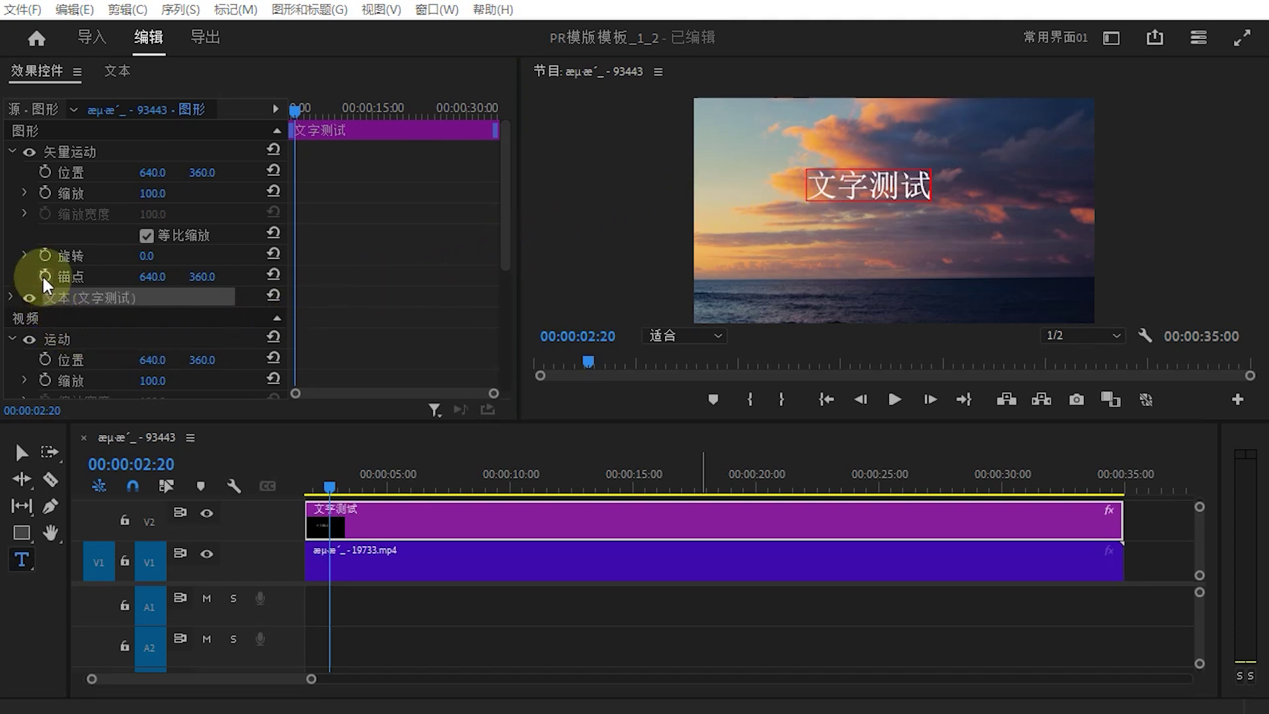
Set the title's font to 新宋体 and widen its character tracking to about 211
{"action": "left_click", "coordinate": [13, 299]}
{"action": "mouse_move", "coordinate": [506, 177]}
{"action": "left_mouse_down"}
{"action": "mouse_move", "coordinate": [499, 308]}
{"action": "mouse_move", "coordinate": [501, 205]}
{"action": "left_mouse_up"}
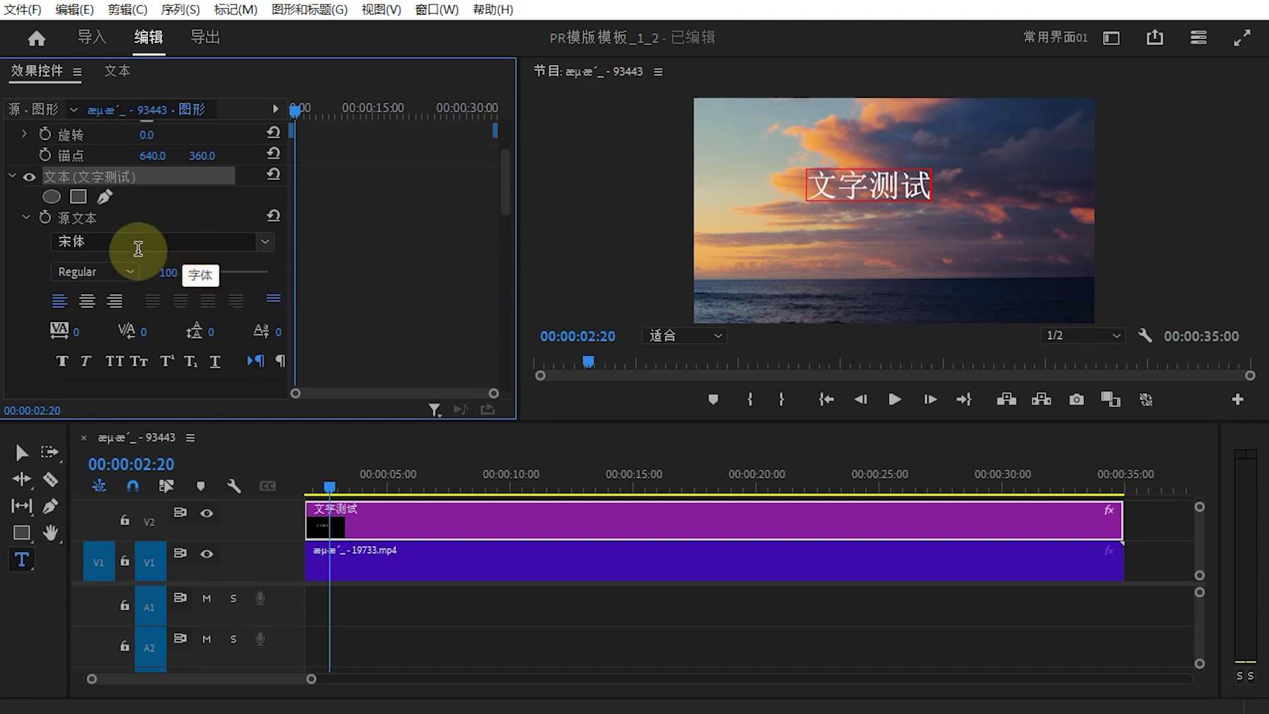
{"action": "left_click", "coordinate": [264, 243]}
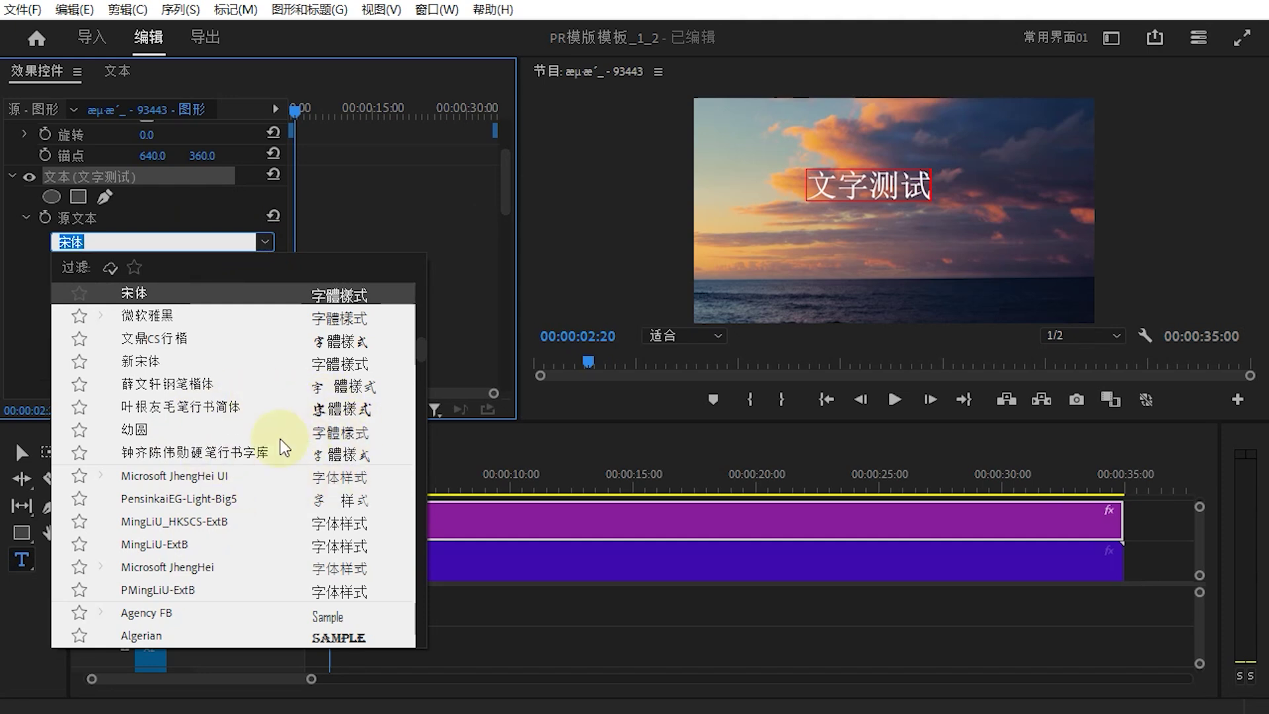
{"action": "left_click", "coordinate": [140, 361]}
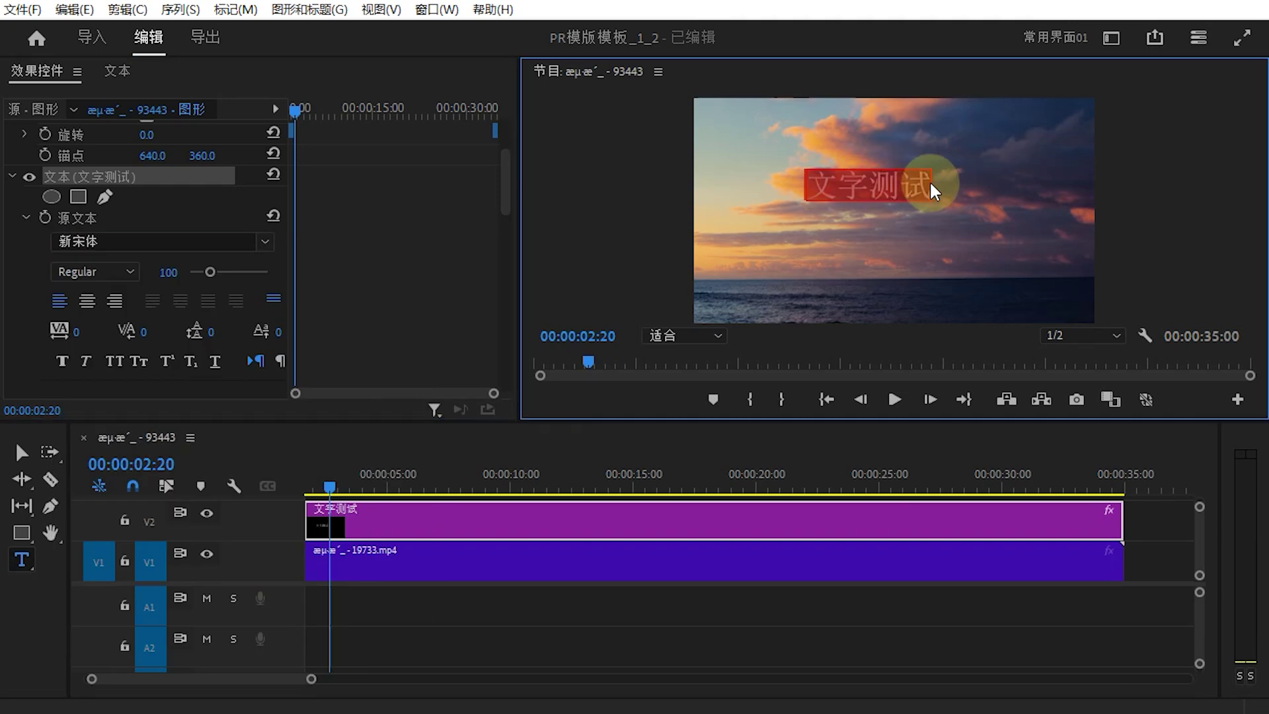
{"action": "key", "text": "ctrl+z"}
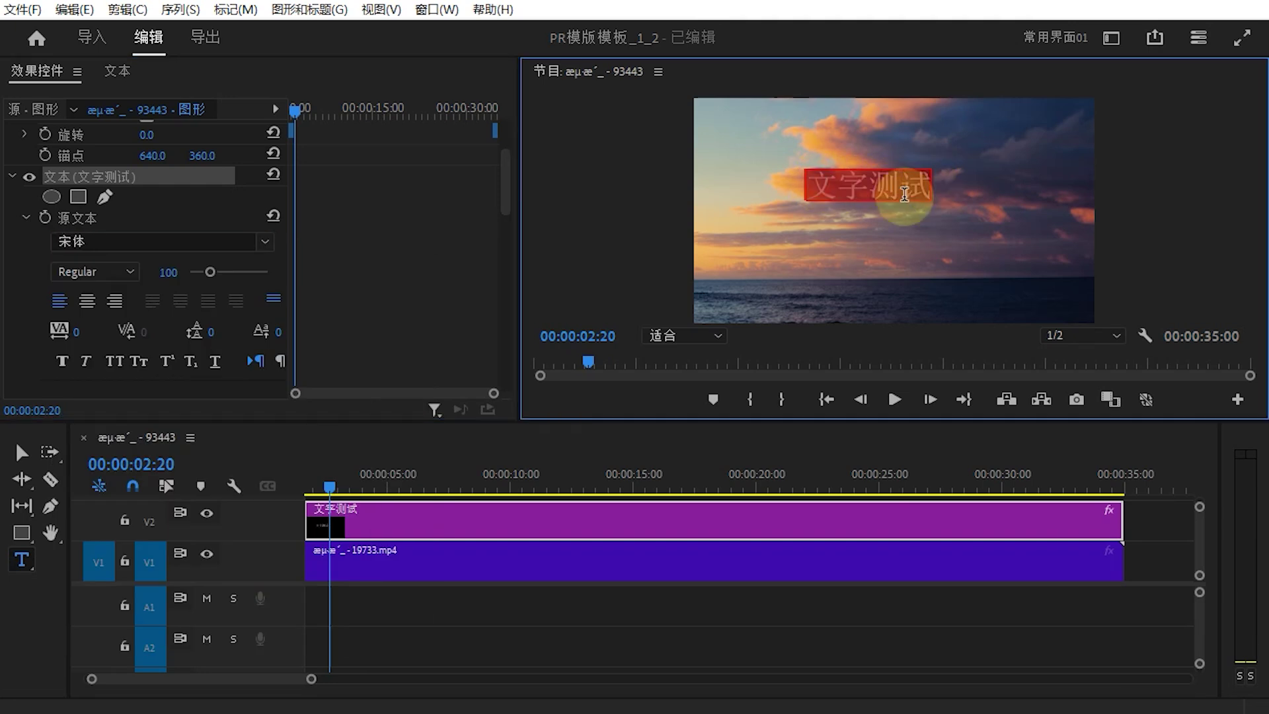
{"action": "left_click", "coordinate": [265, 241]}
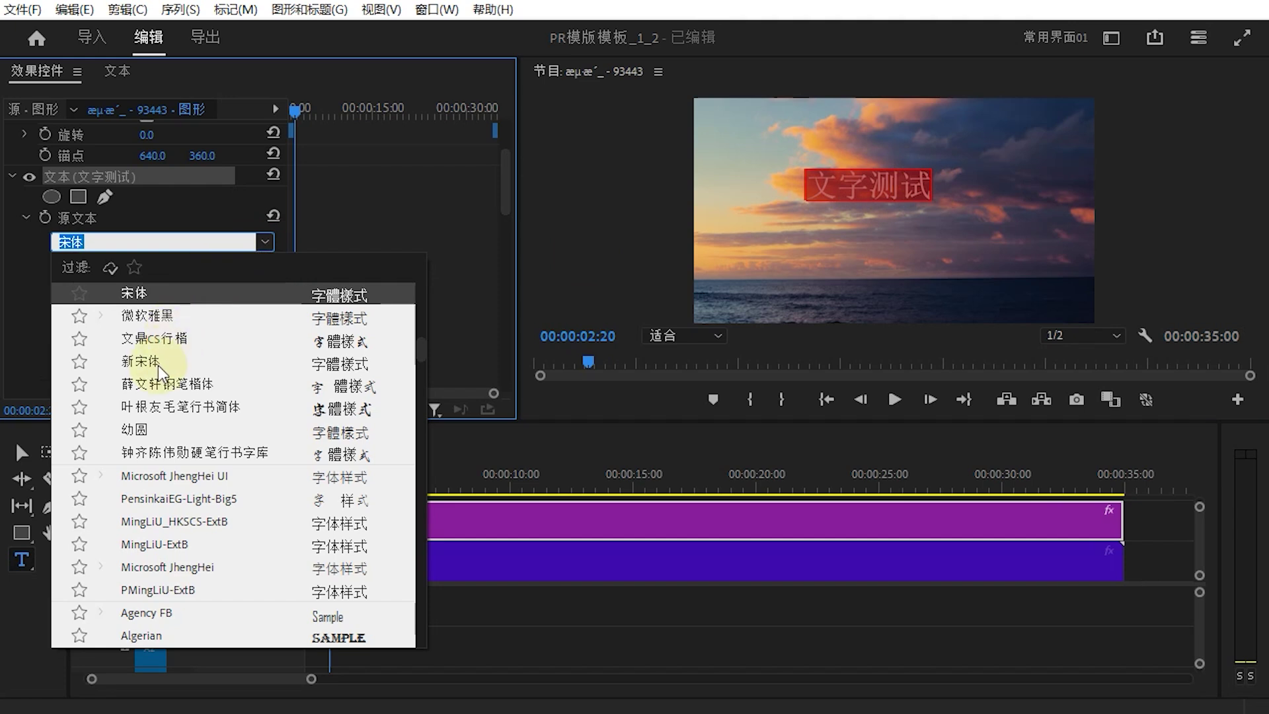
{"action": "left_click", "coordinate": [142, 361]}
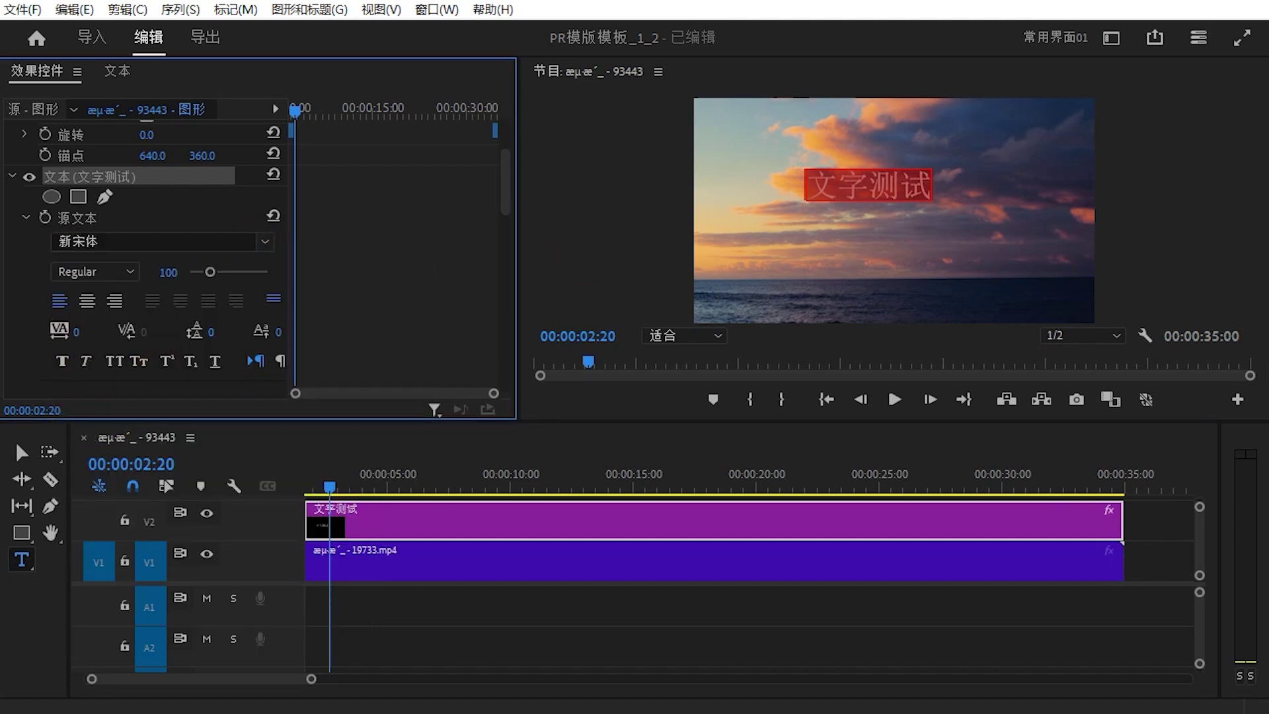
{"action": "mouse_move", "coordinate": [77, 337]}
{"action": "left_mouse_down"}
{"action": "mouse_move", "coordinate": [245, 337]}
{"action": "mouse_move", "coordinate": [217, 337]}
{"action": "left_mouse_up"}
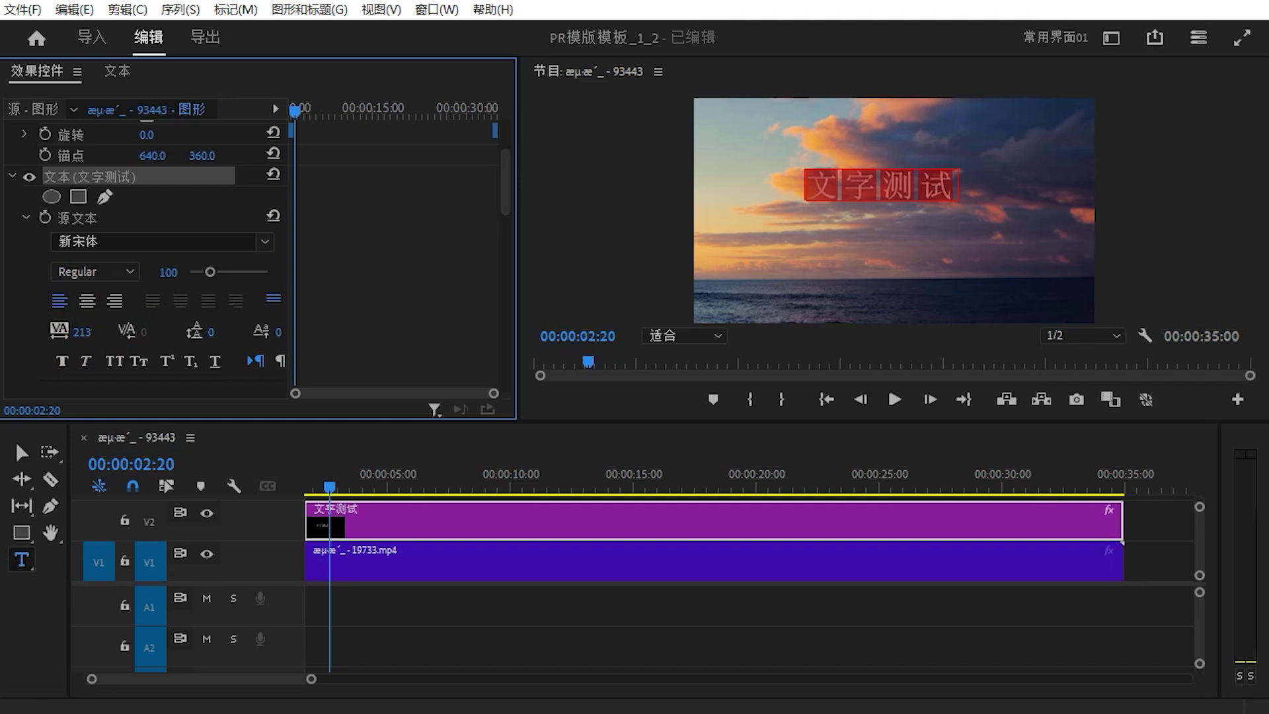
{"action": "left_click_drag", "start_coordinate": [500, 184], "coordinate": [500, 225]}
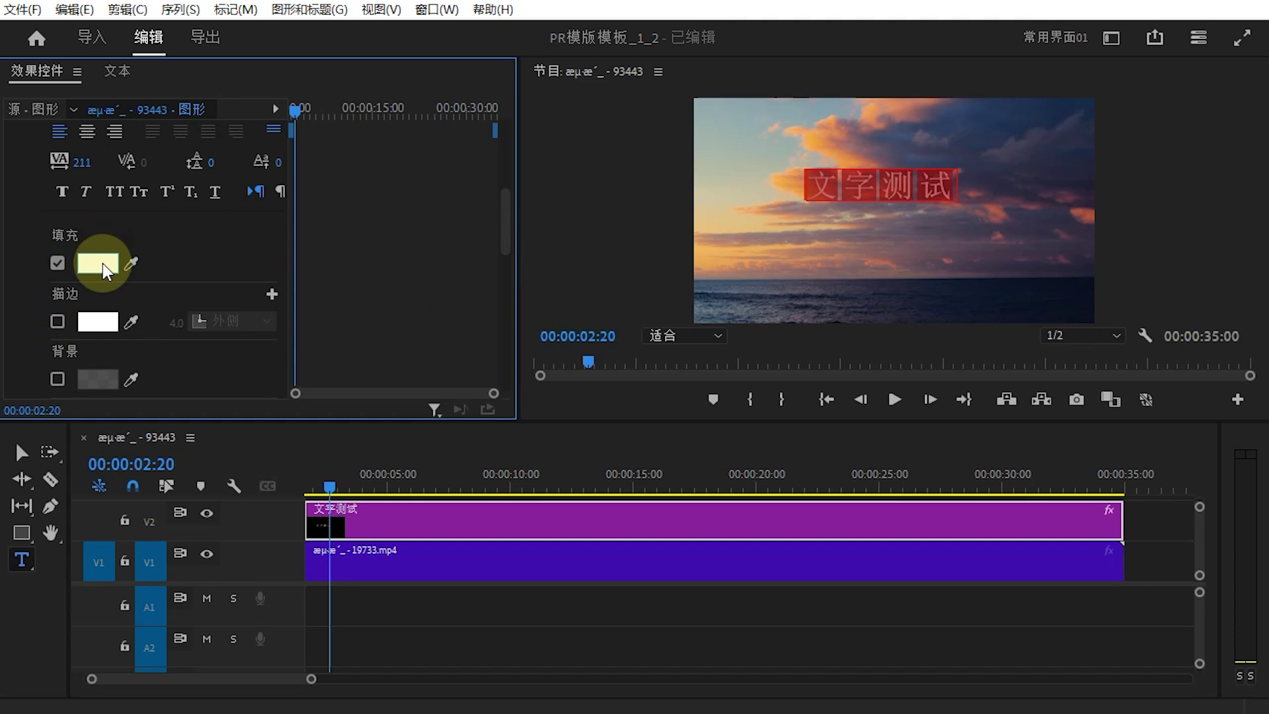
Change the 填充 fill colour of the title to a bright red
{"action": "left_click", "coordinate": [128, 263]}
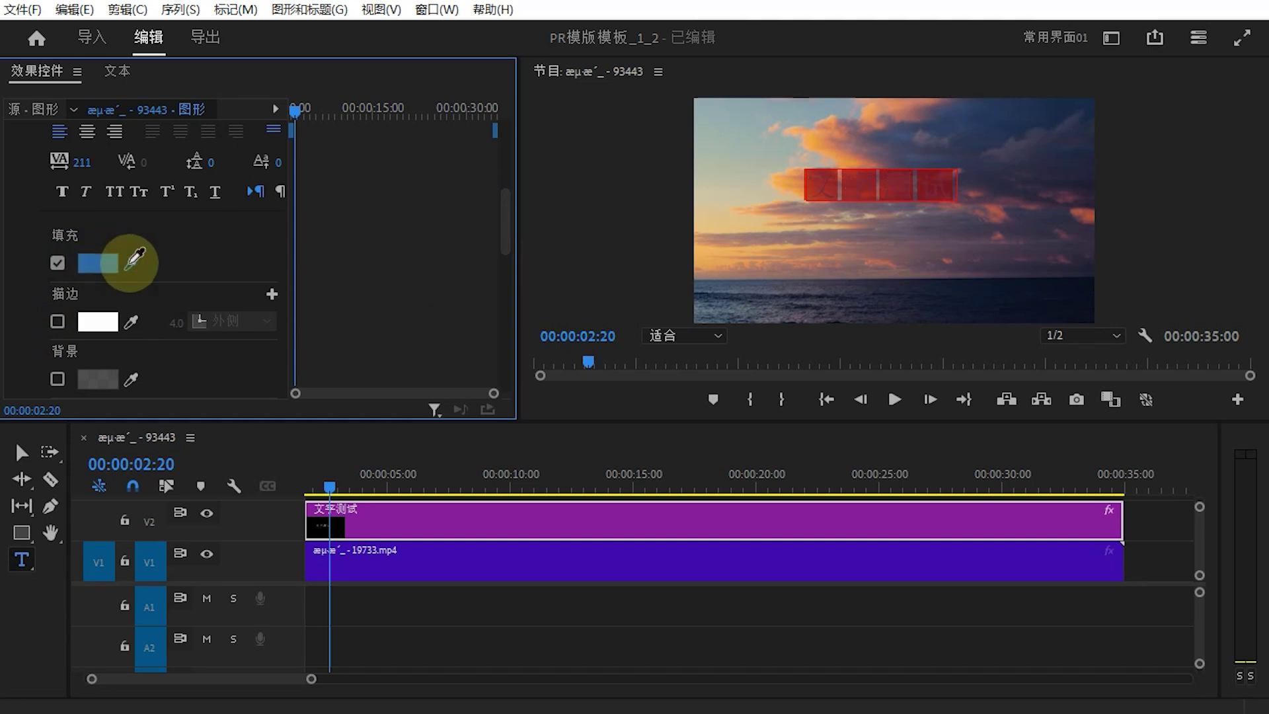
{"action": "left_click", "coordinate": [100, 268]}
{"action": "left_click", "coordinate": [98, 265]}
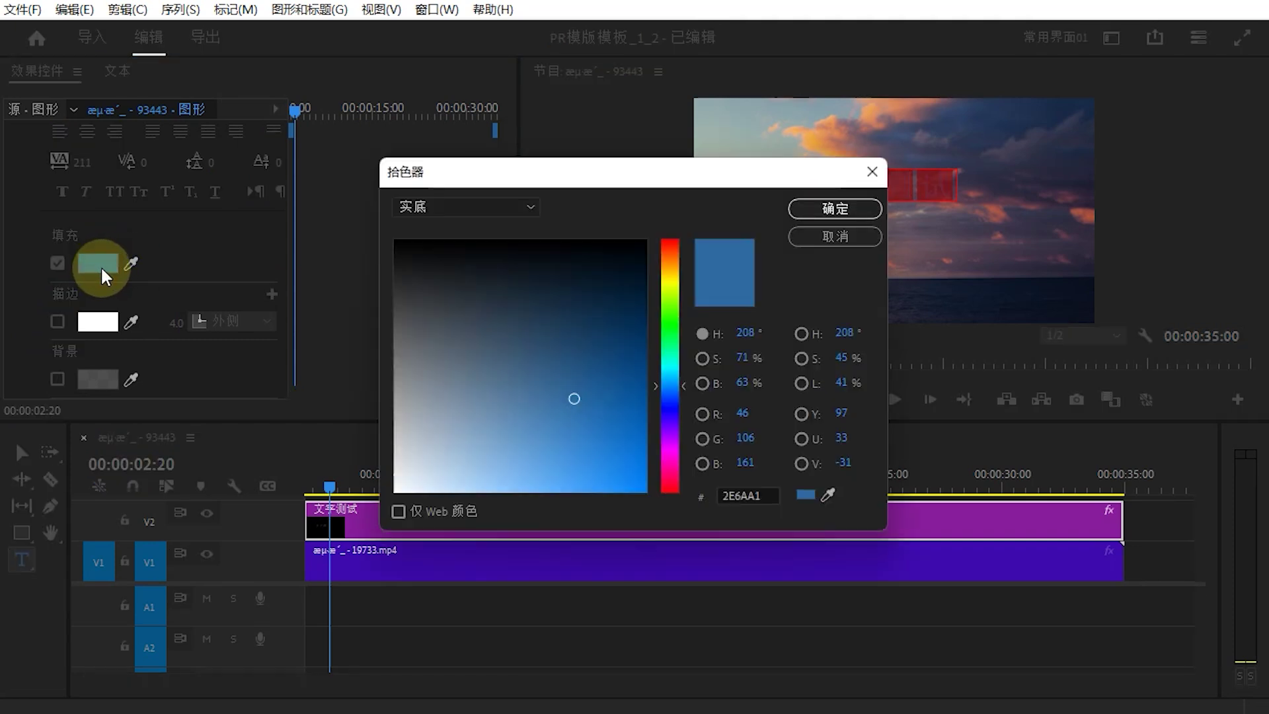
{"action": "left_click", "coordinate": [667, 247]}
{"action": "left_click", "coordinate": [609, 453]}
{"action": "left_click", "coordinate": [828, 210]}
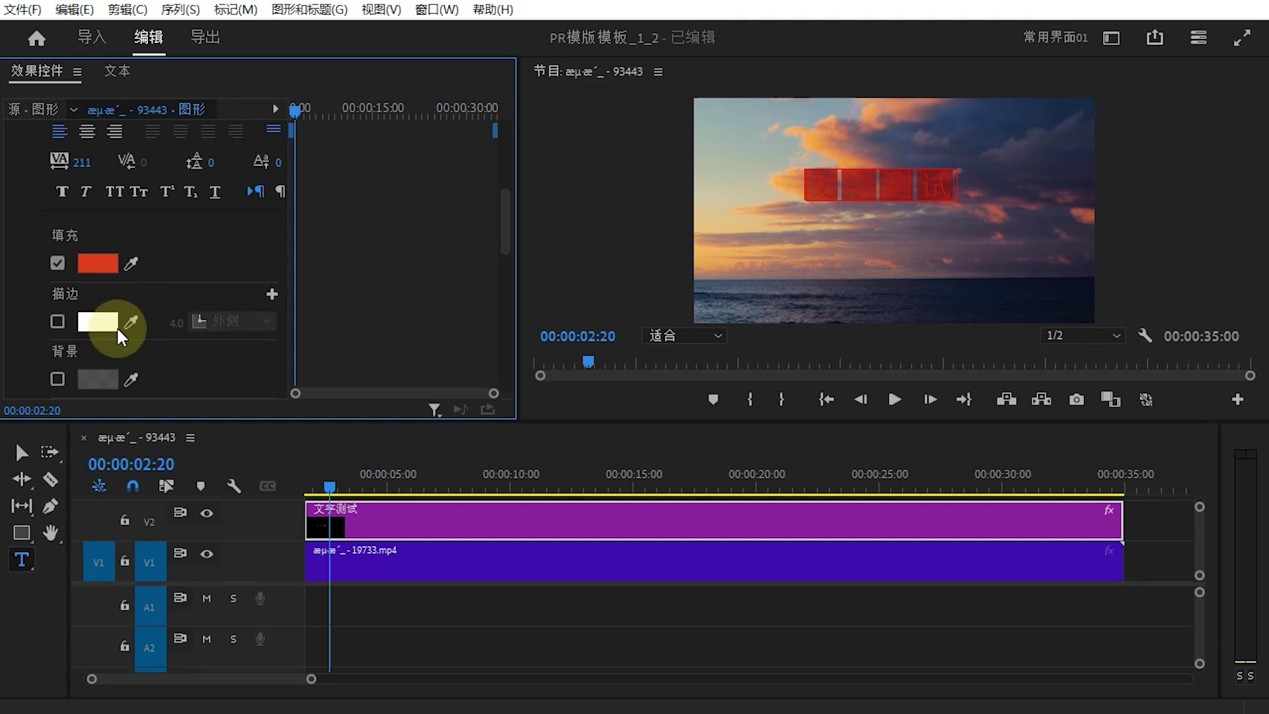
Enable 描边 with a white, 4.0-wide 外侧 outer stroke on the title
{"action": "left_click", "coordinate": [57, 322]}
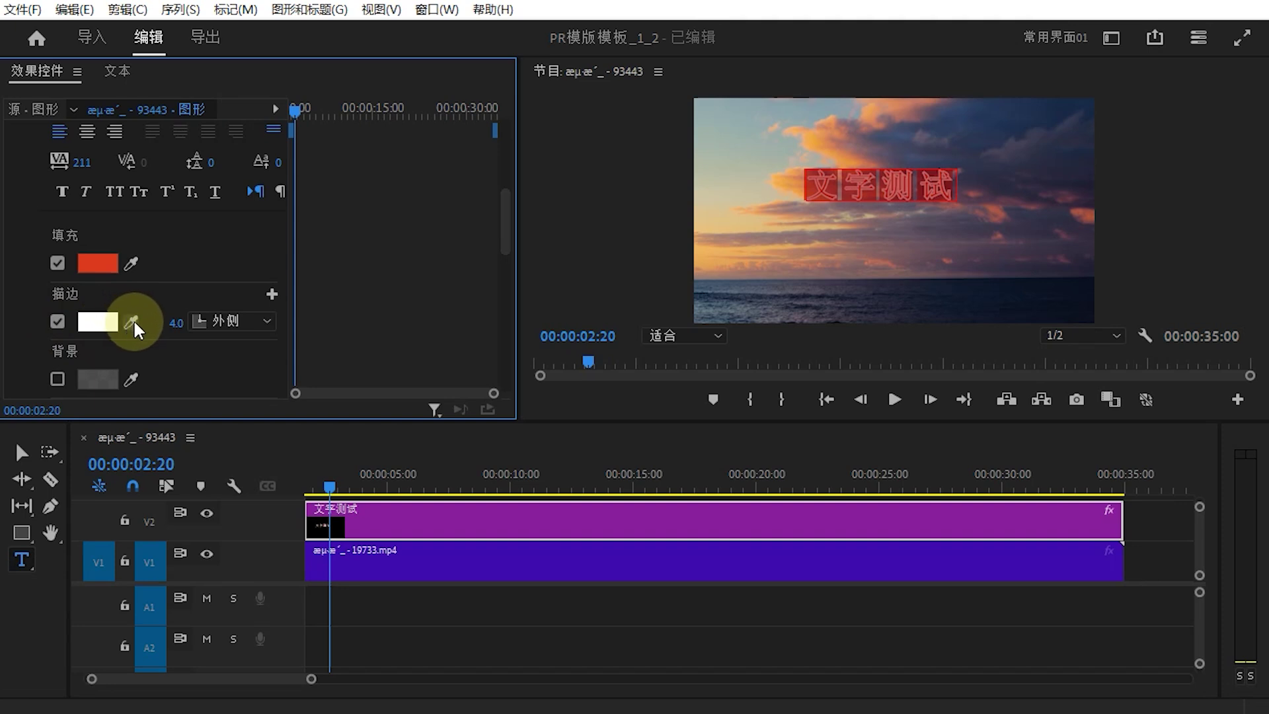
{"action": "left_click", "coordinate": [844, 209]}
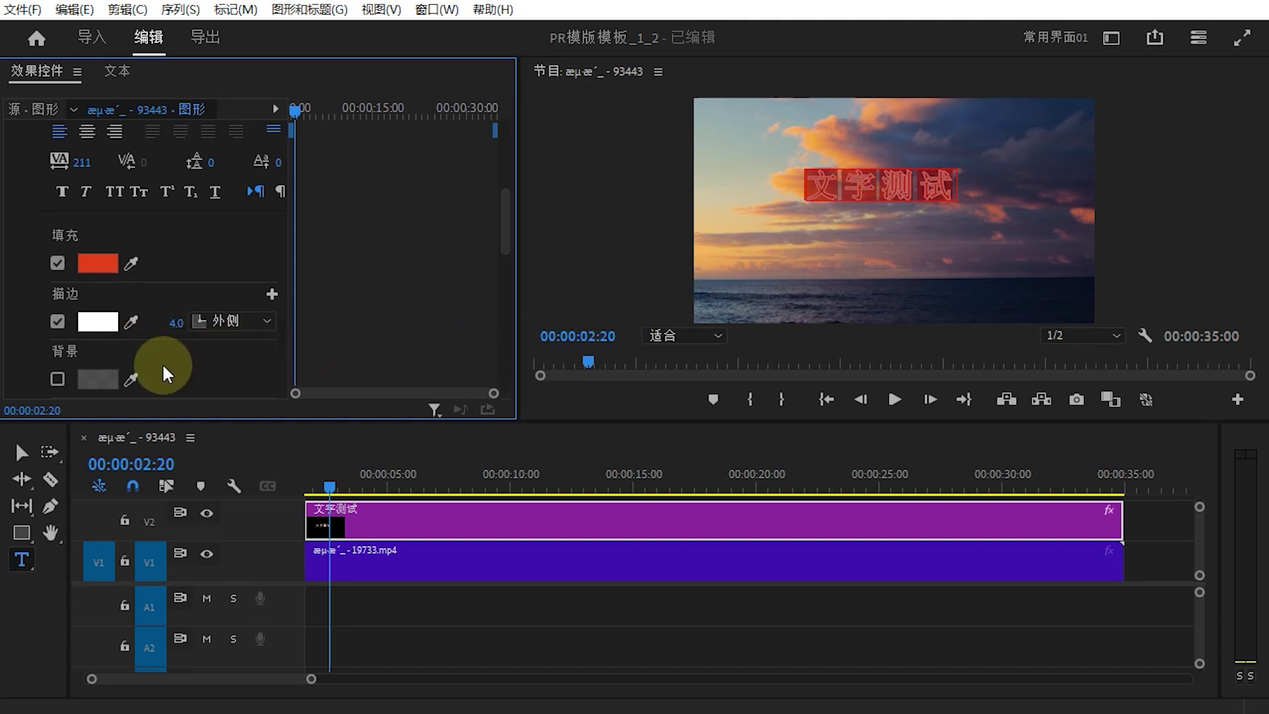
{"action": "left_click_drag", "start_coordinate": [506, 233], "coordinate": [509, 270]}
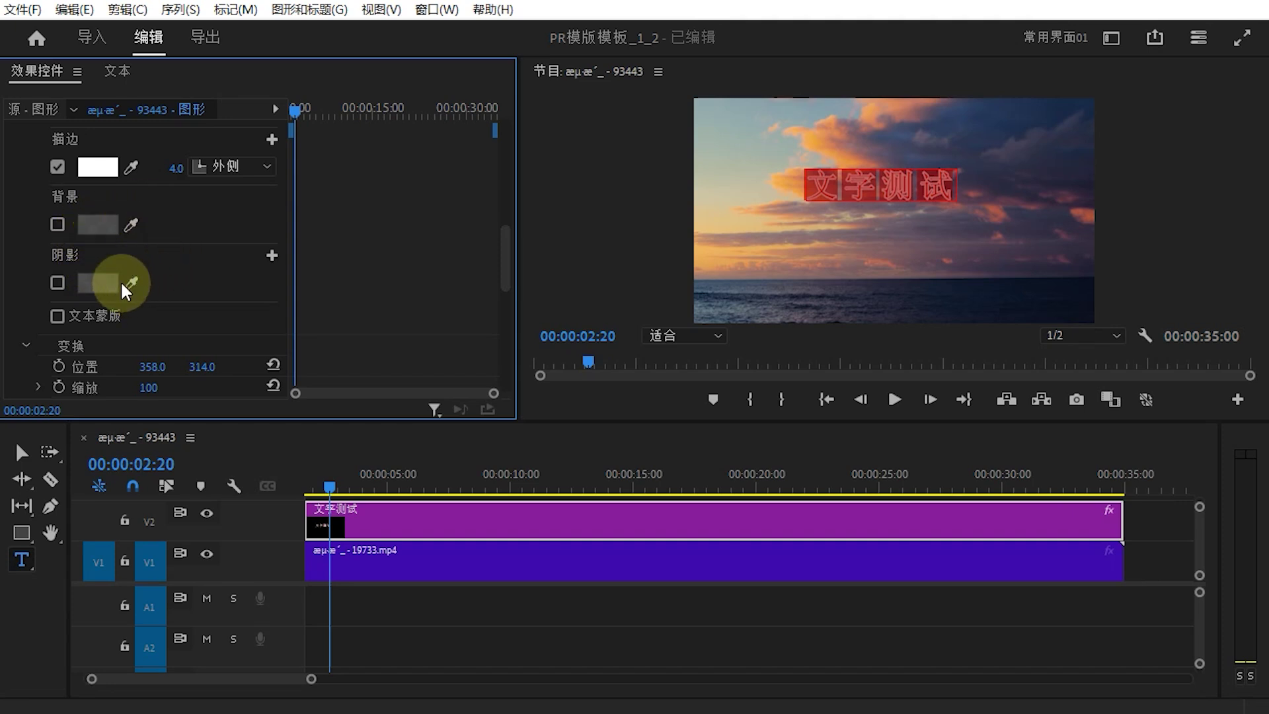
Enable 阴影 and set the shadow colour to near-black 0B0B0B
{"action": "left_click", "coordinate": [59, 283]}
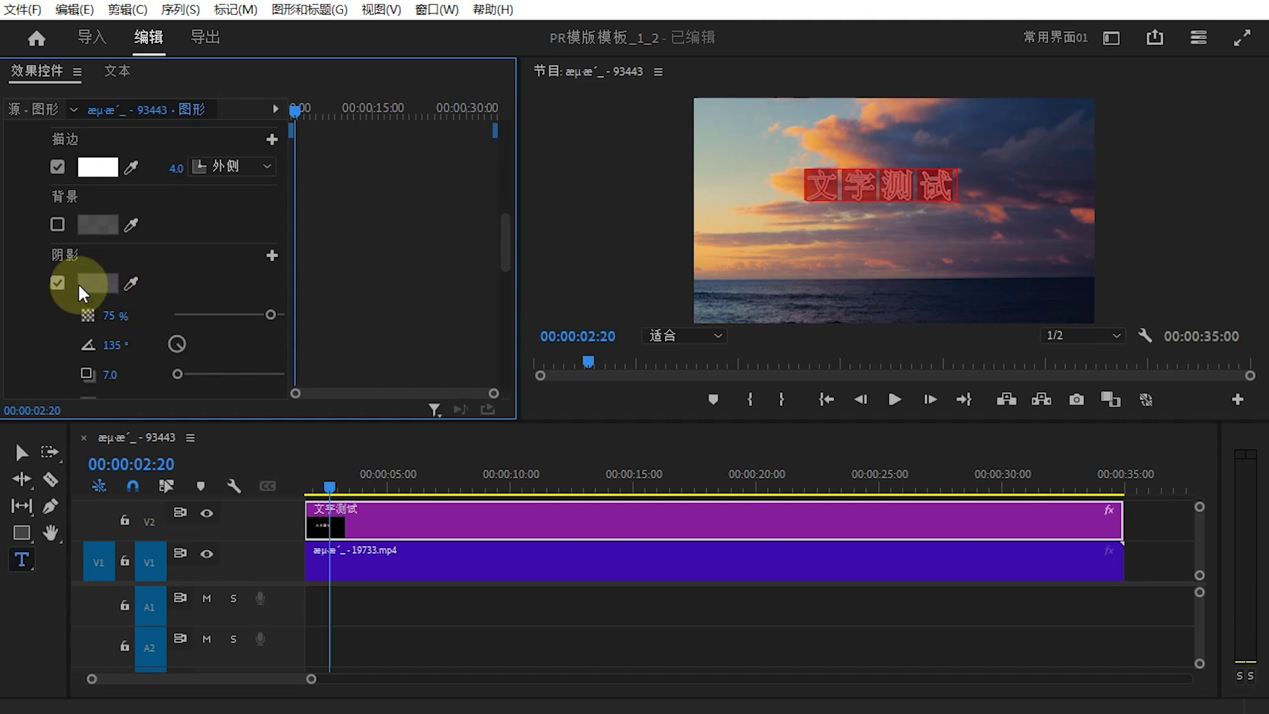
{"action": "left_click", "coordinate": [129, 287]}
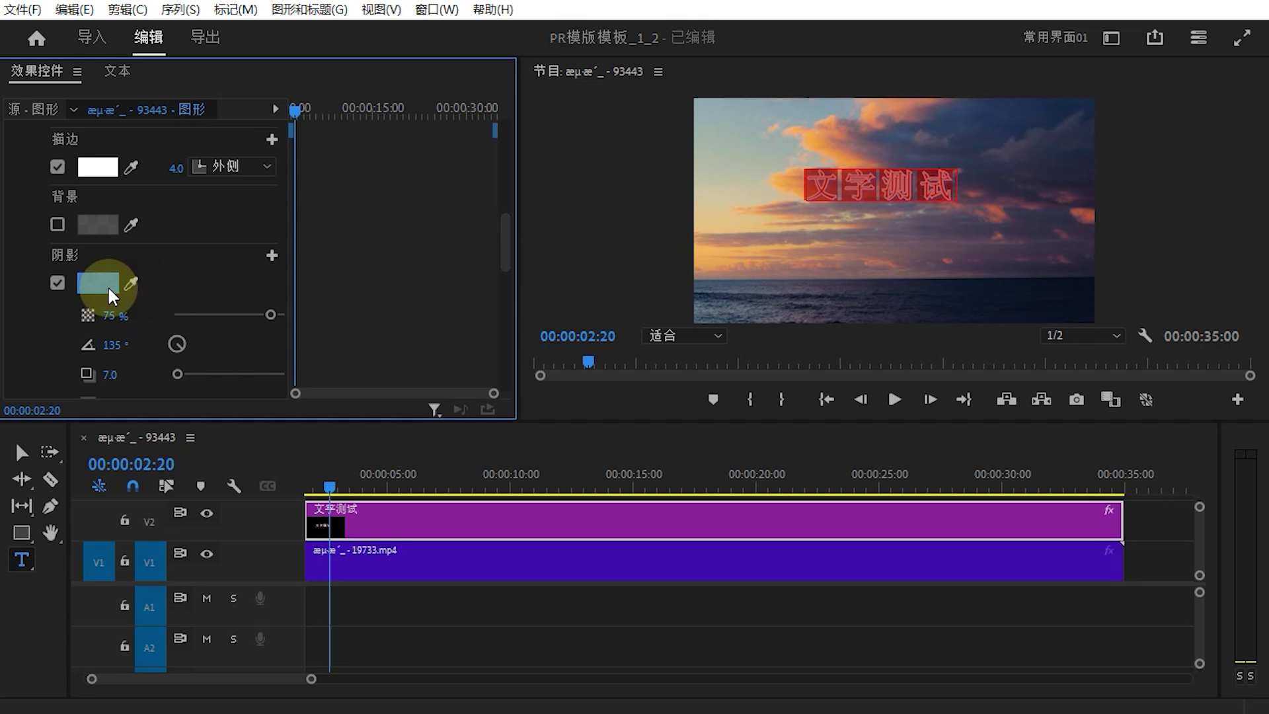
{"action": "left_click", "coordinate": [109, 286]}
{"action": "left_click", "coordinate": [393, 249]}
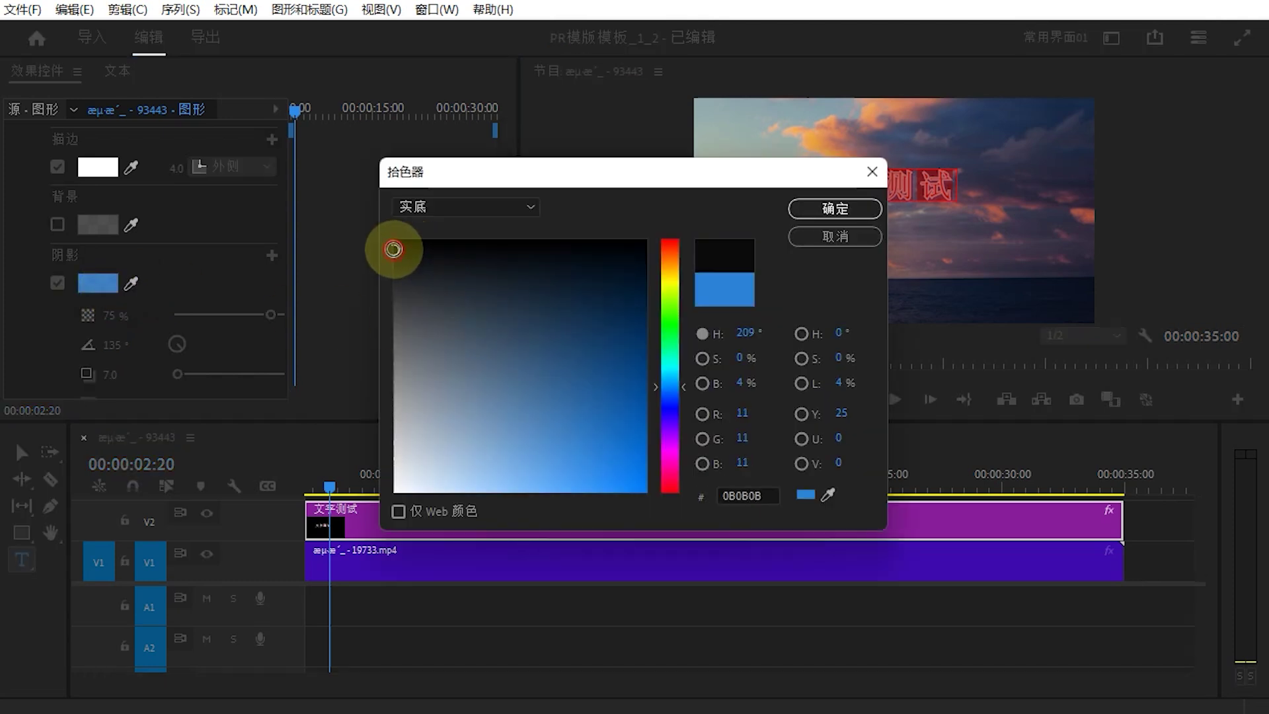
{"action": "left_click", "coordinate": [835, 208]}
{"action": "left_click", "coordinate": [509, 251]}
{"action": "scroll", "coordinate": [510, 251], "scroll_direction": "down", "scroll_amount": 5}
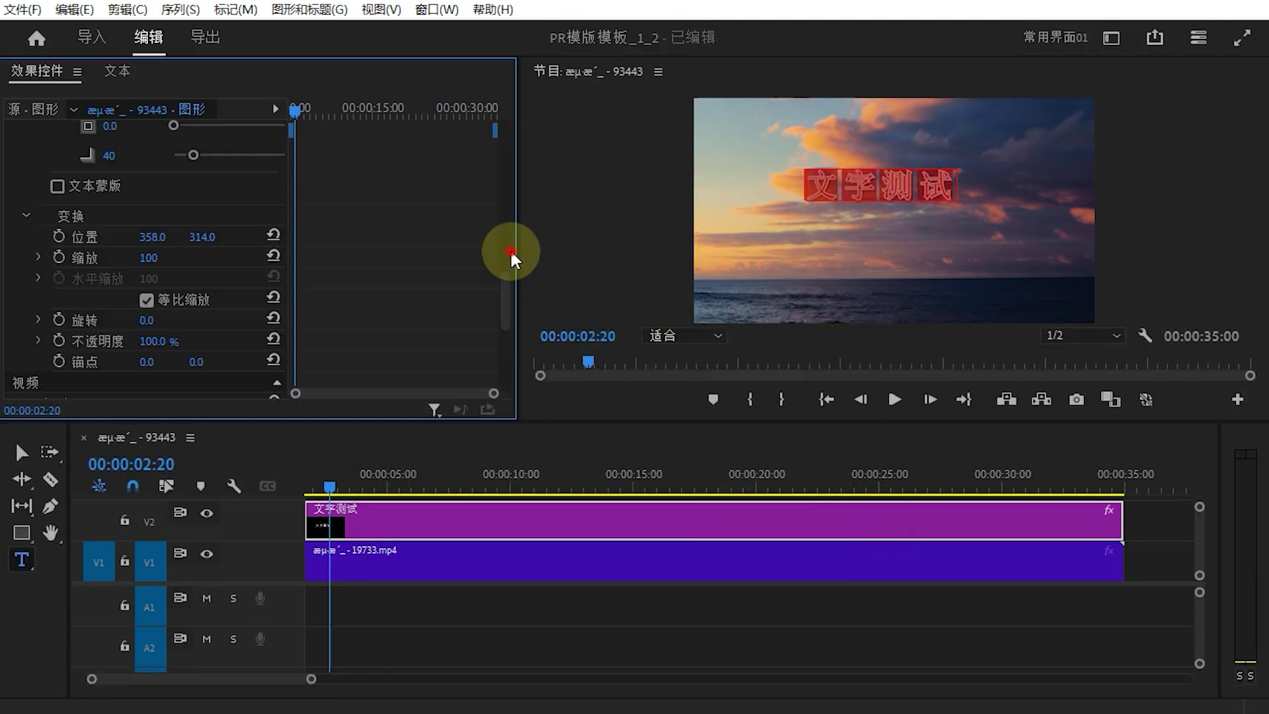
{"action": "mouse_move", "coordinate": [508, 295]}
{"action": "left_mouse_down"}
{"action": "mouse_move", "coordinate": [498, 259]}
{"action": "mouse_move", "coordinate": [508, 311]}
{"action": "left_mouse_up"}
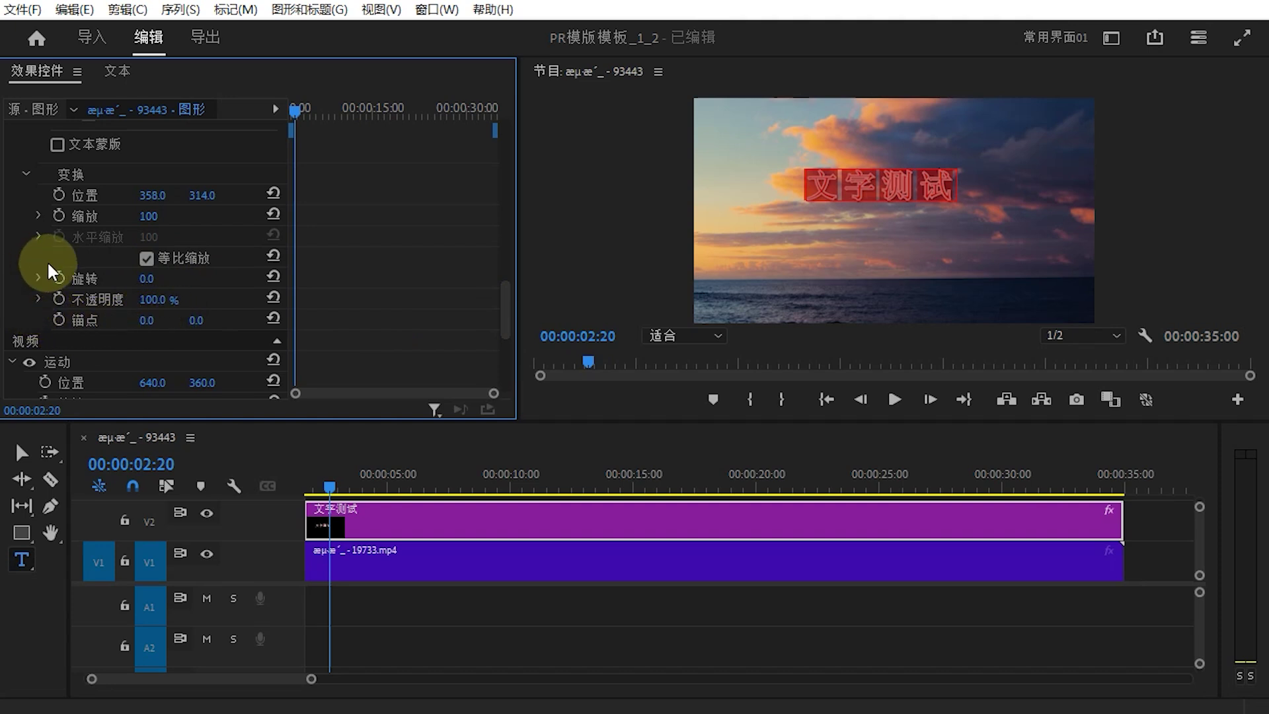
{"action": "left_click_drag", "start_coordinate": [503, 322], "coordinate": [500, 370]}
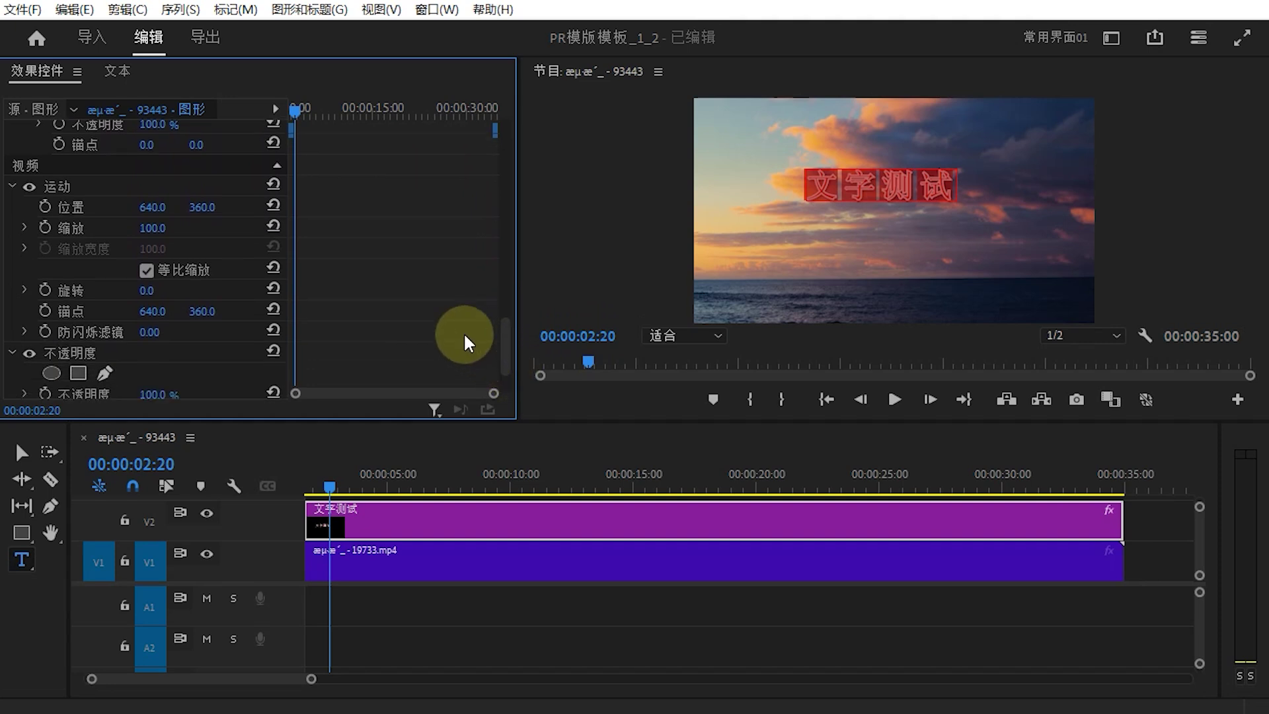
{"action": "left_click", "coordinate": [831, 184]}
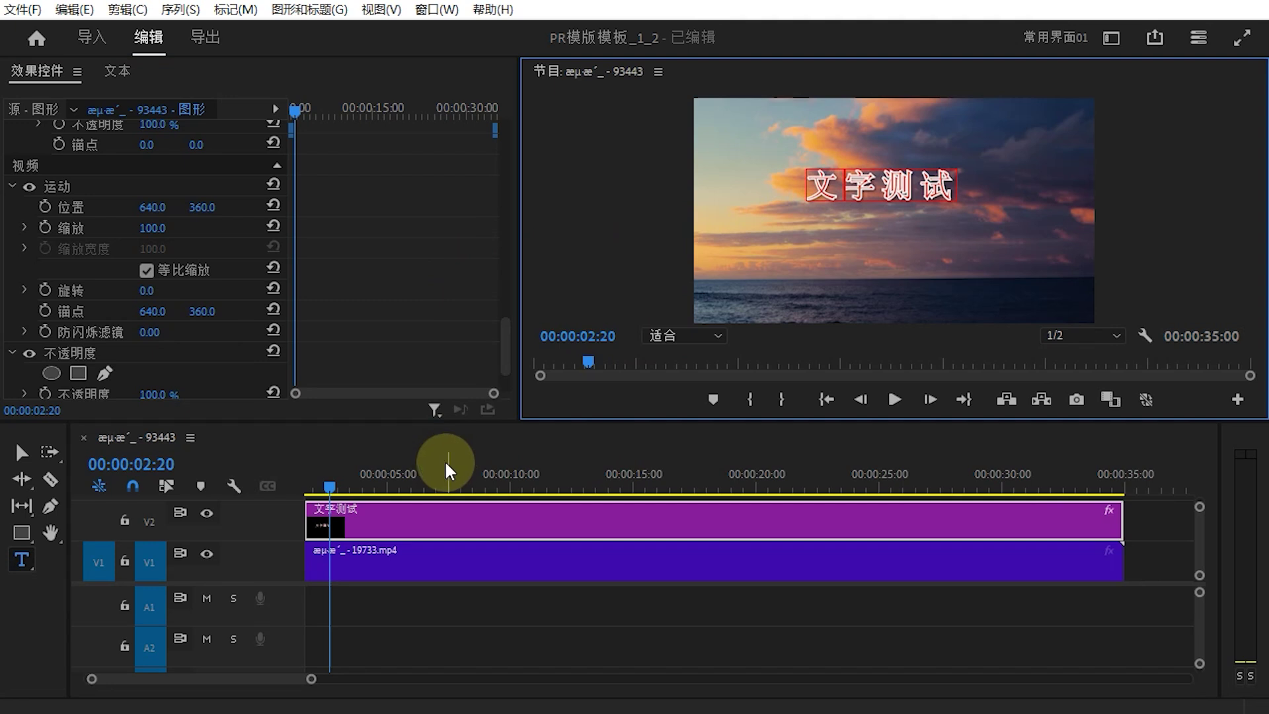
Play back the sequence to preview the red, outlined, shadowed 文字测试 title
{"action": "left_click", "coordinate": [890, 402]}
{"action": "scroll", "coordinate": [857, 554], "scroll_direction": "up", "scroll_amount": 1}
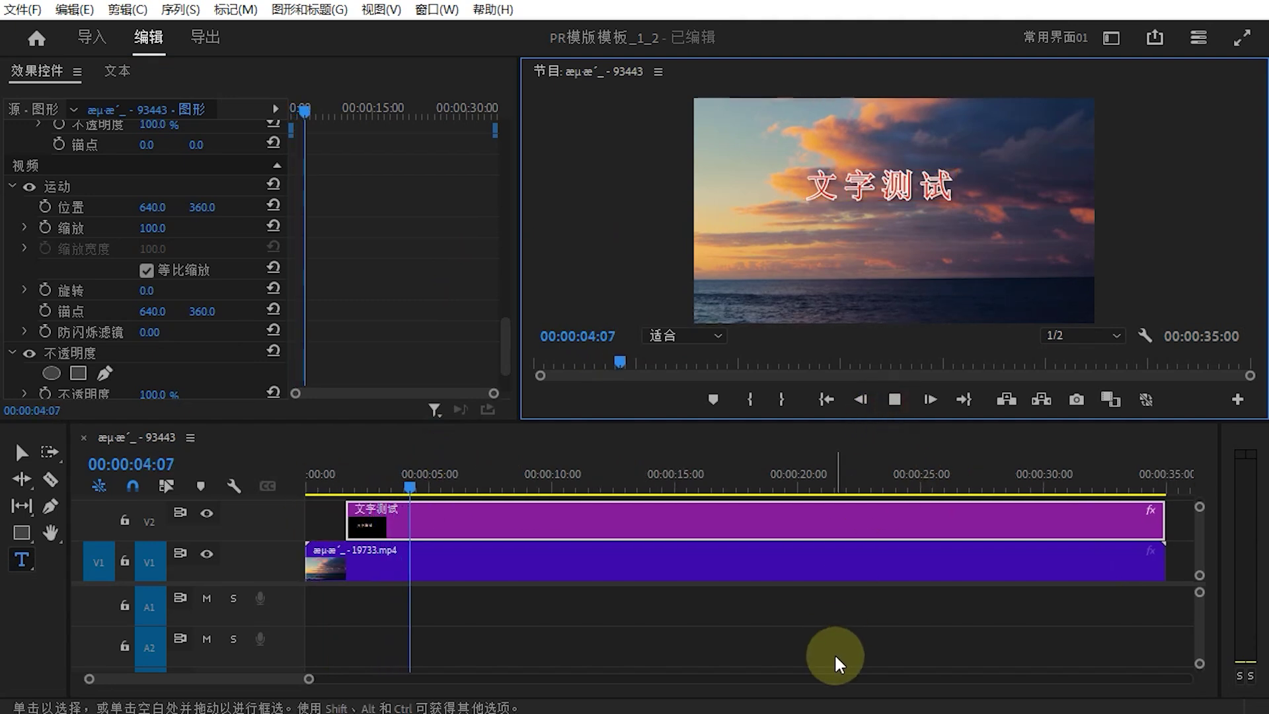